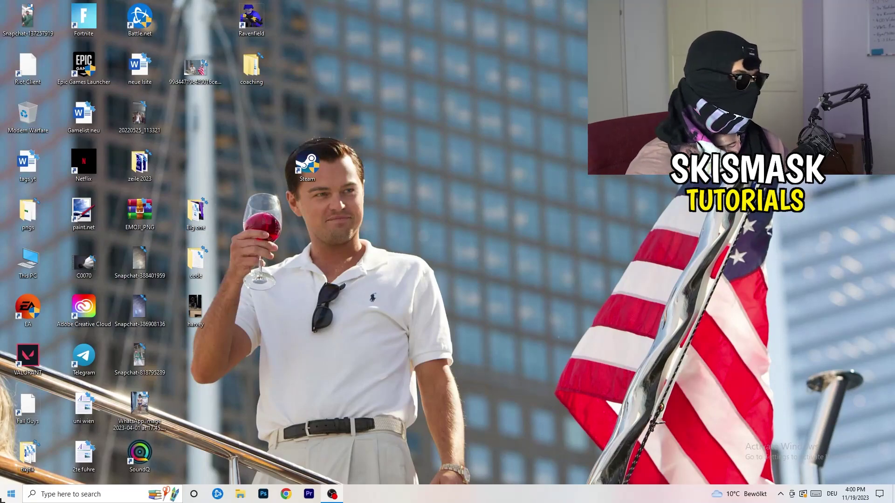
Go to the Gaming section of Windows Settings and open the Captures page.
left_click(11, 493)
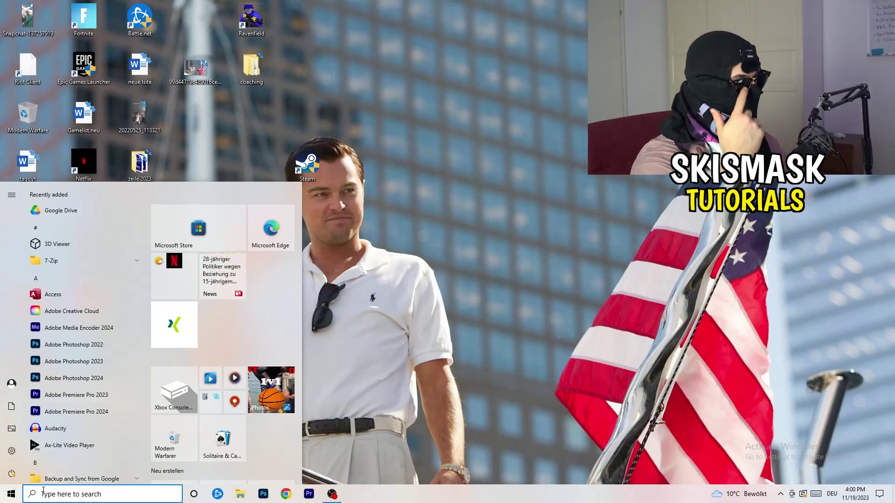
left_click(11, 450)
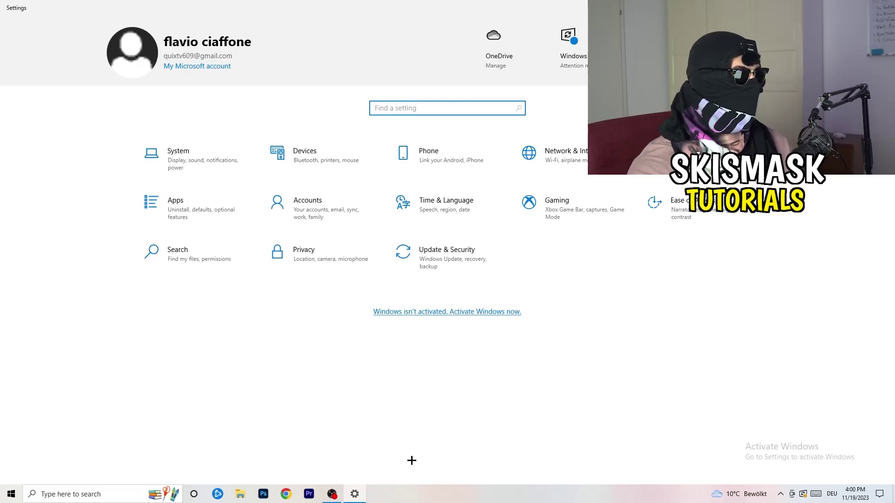
left_click(577, 213)
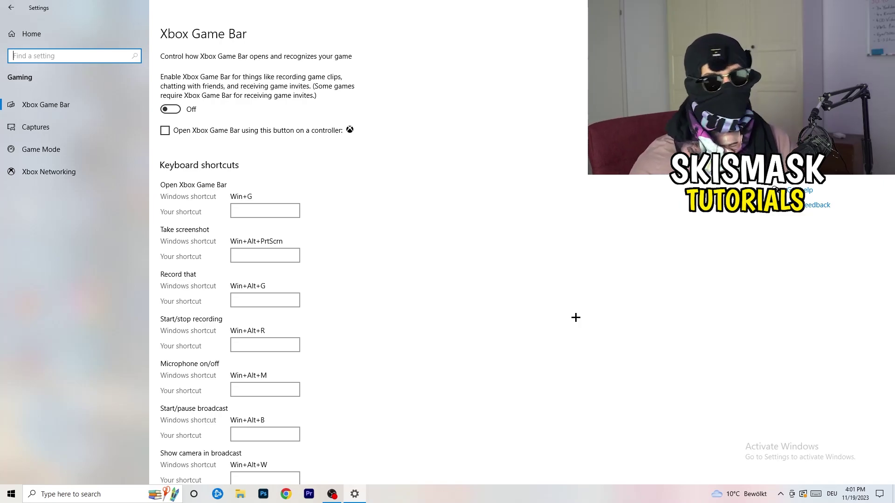
left_click(74, 127)
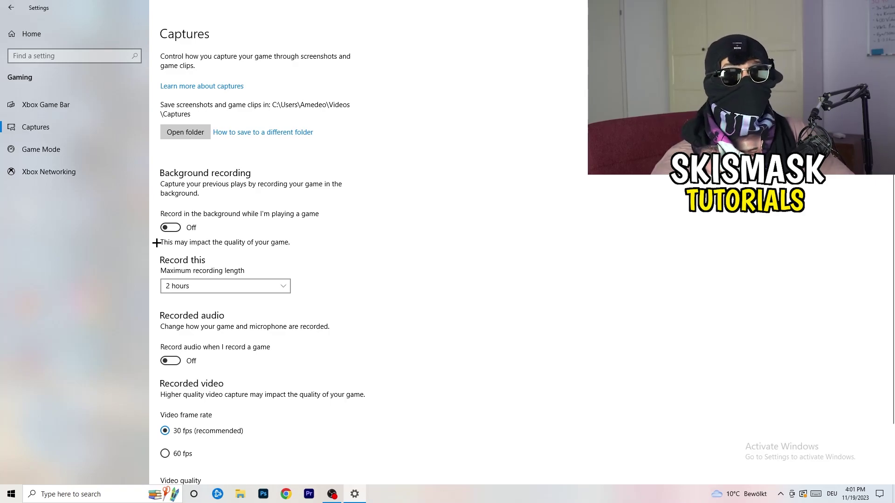
Leave the maximum recording length at 2 hours, then check the Game Mode page.
left_click(215, 288)
left_click(367, 257)
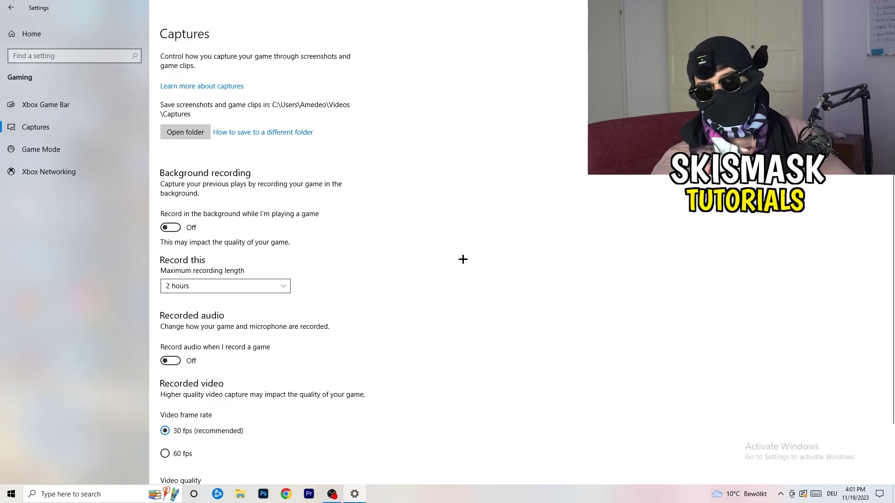
left_click(266, 283)
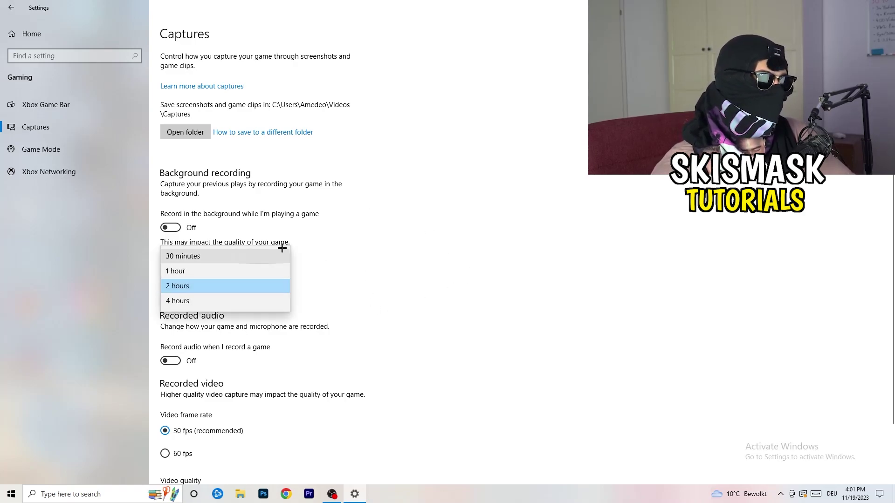
left_click(564, 248)
scroll(302, 354, "down", 2)
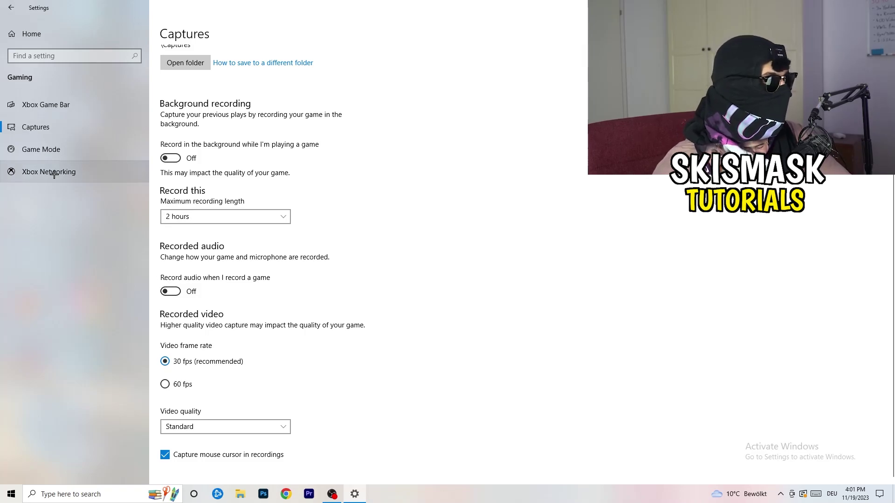
left_click(65, 150)
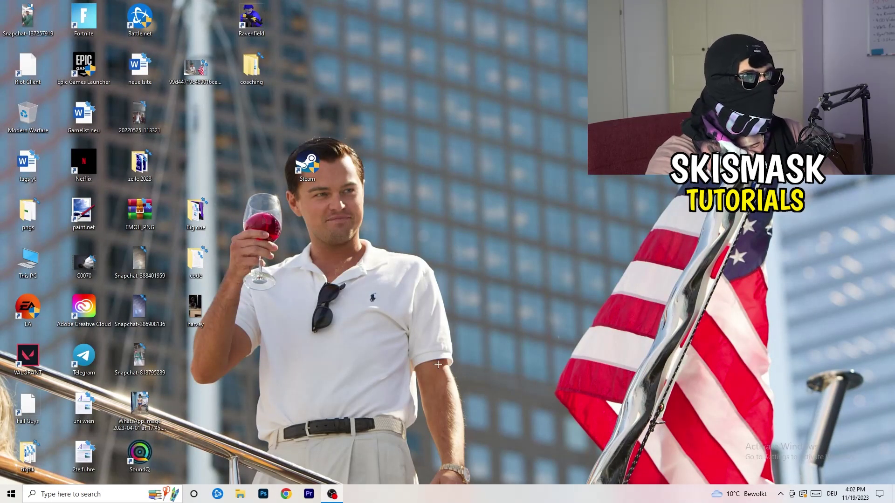
Close Settings to return to the desktop.
left_click_drag(445, 484, 314, 438)
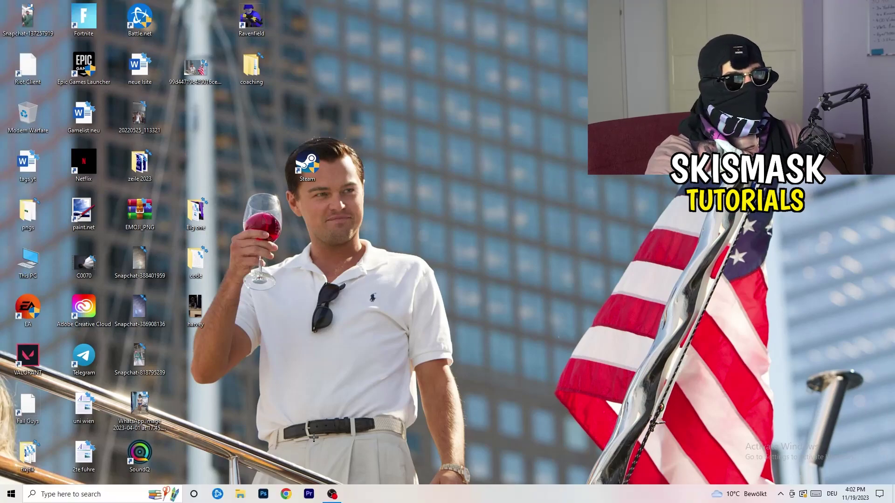
Open Task Manager maximized and sort processes by CPU, then by GPU usage.
right_click(432, 495)
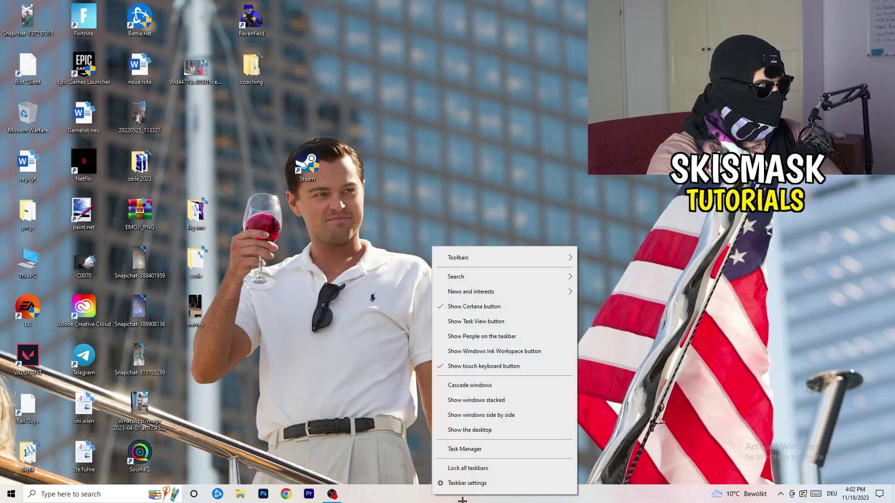
left_click(481, 450)
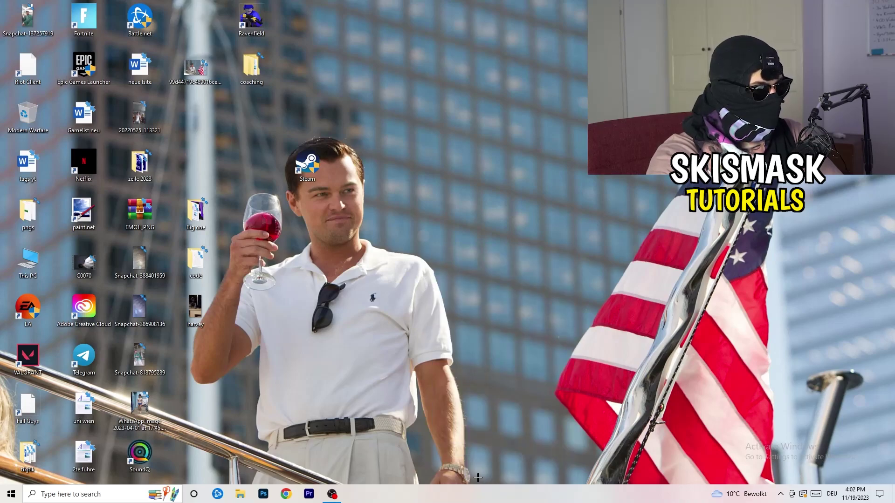
left_click(516, 23)
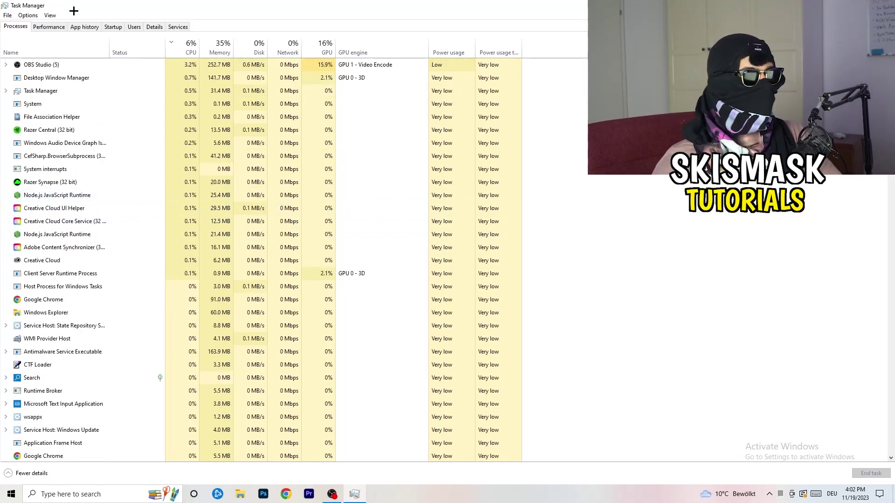
left_click(191, 43)
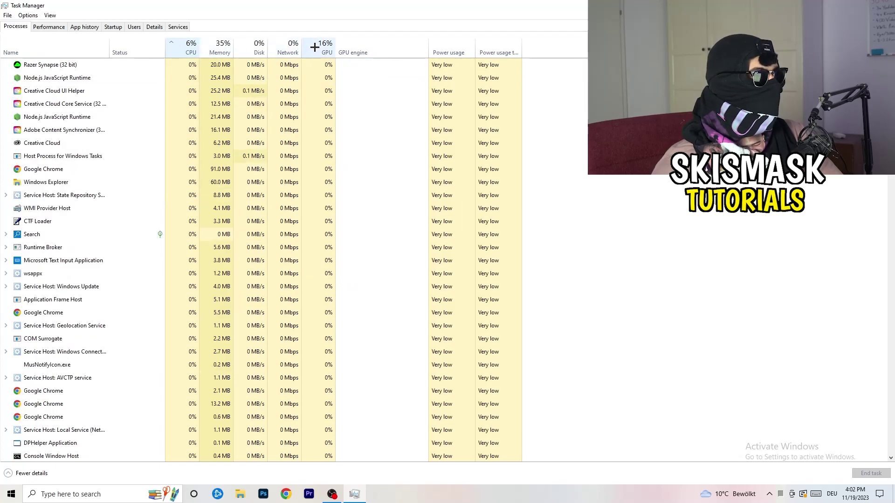
left_click(314, 47)
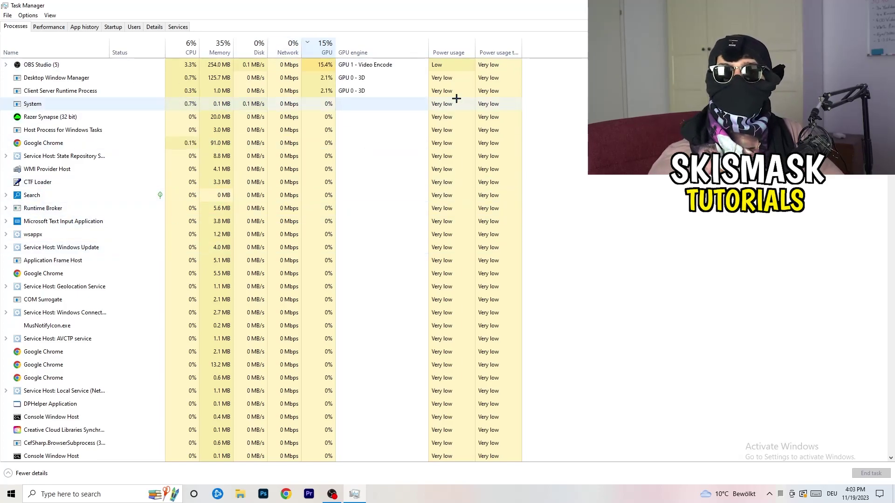
Try ending the OBS Studio task, then re-sort the processes by CPU.
right_click(327, 68)
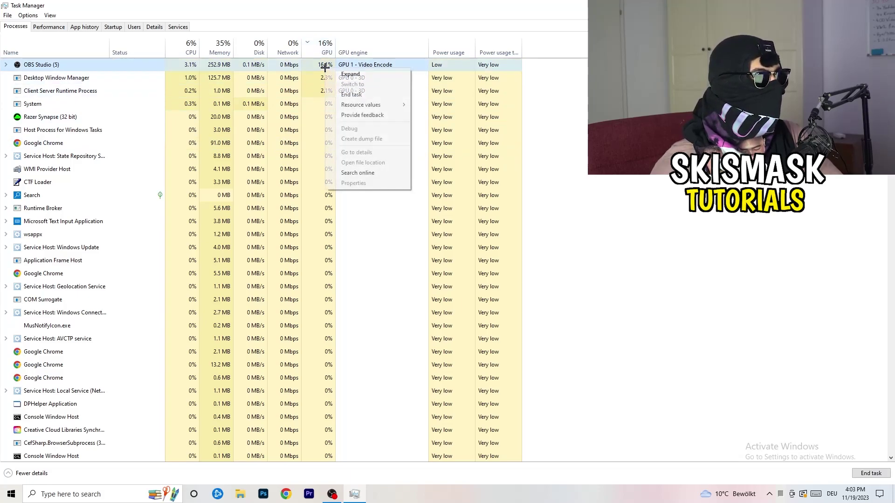
left_click(359, 94)
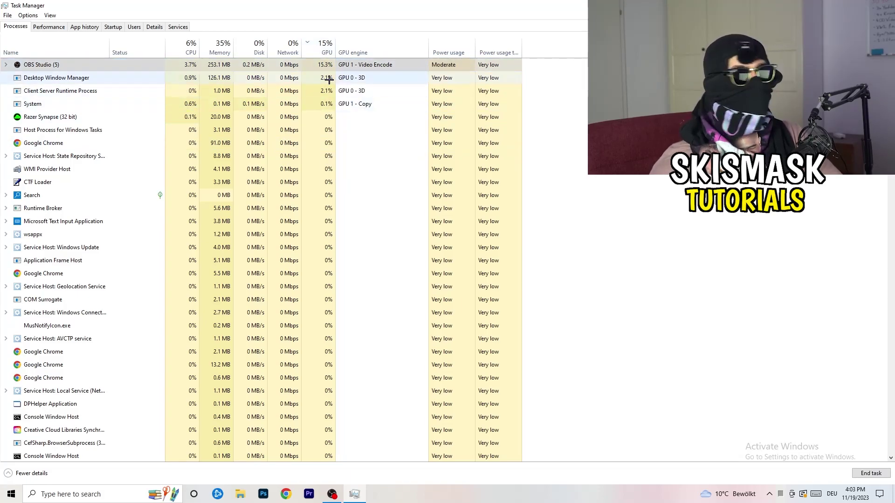
left_click(185, 48)
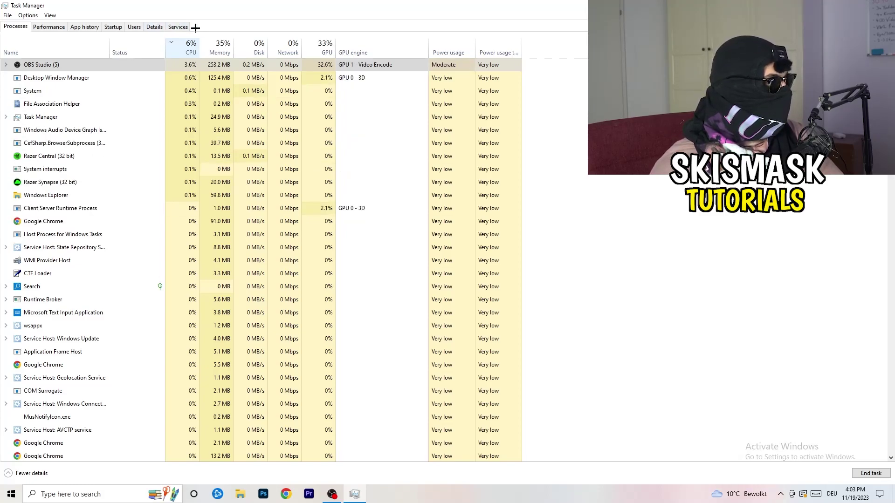
Switch to the Details tab and browse the processes with their PIDs.
left_click(146, 28)
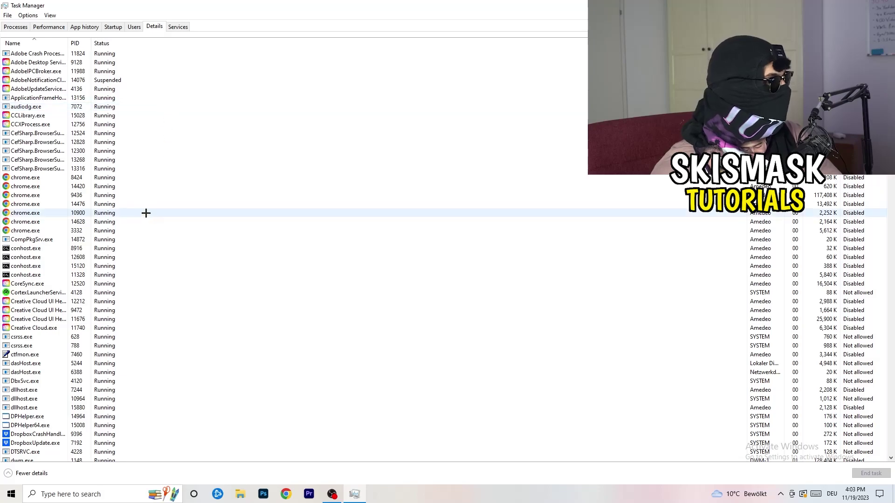
scroll(131, 242, "down", 9)
scroll(136, 234, "up", 9)
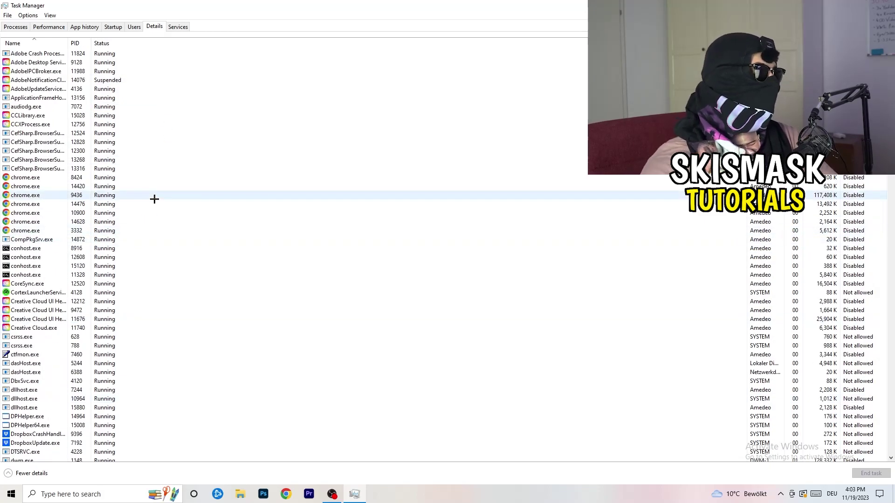
scroll(47, 252, "down", 3)
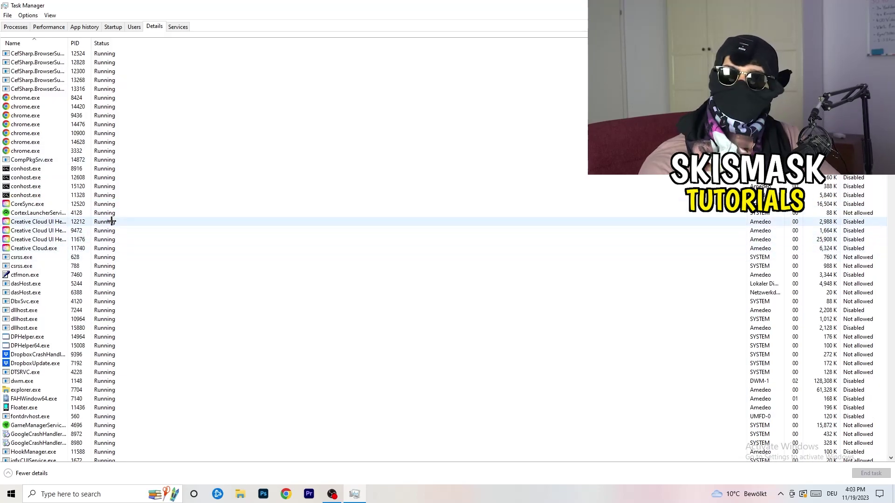
Inspect a Creative Cloud UI Helper's priority without changing it, and open the Startup list.
right_click(38, 239)
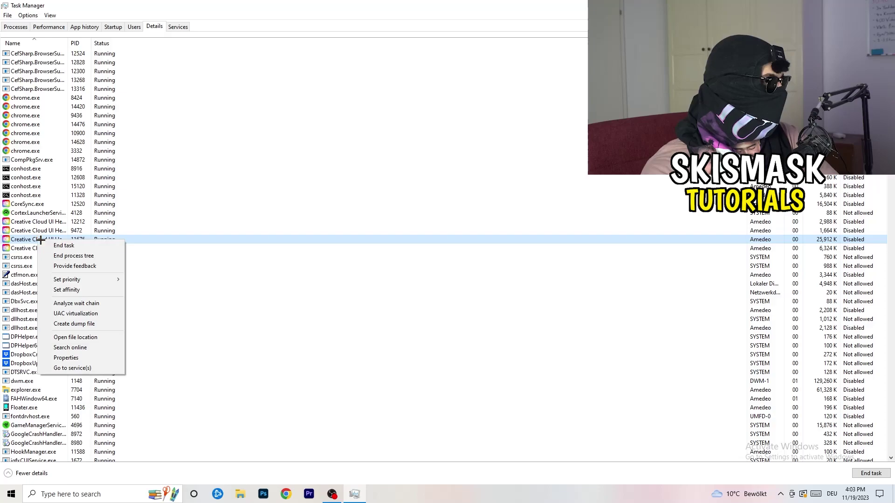
mouse_move(76, 279)
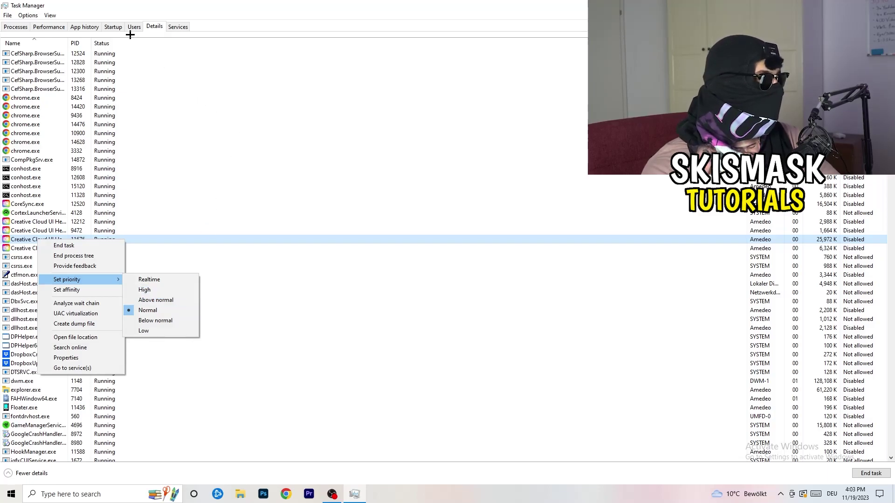
left_click(114, 26)
left_click(113, 27)
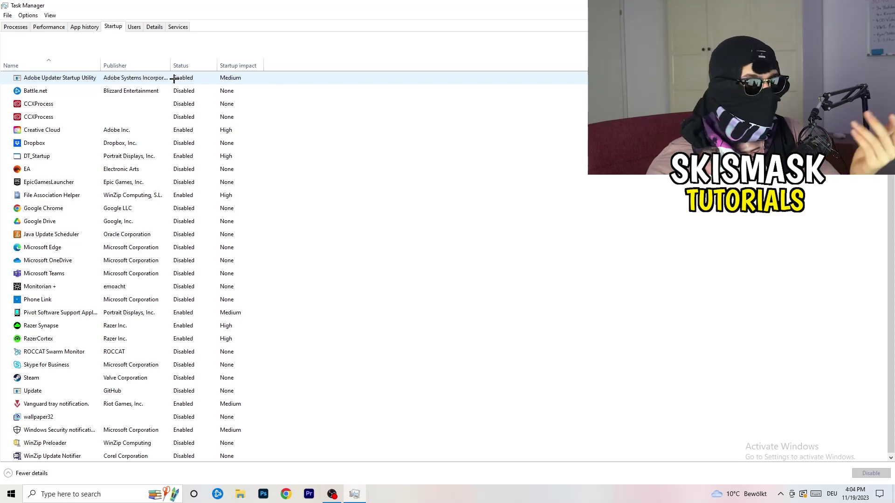
Leave DT_Startup enabled, close Task Manager with Alt+F4, and open Windows Settings.
right_click(205, 153)
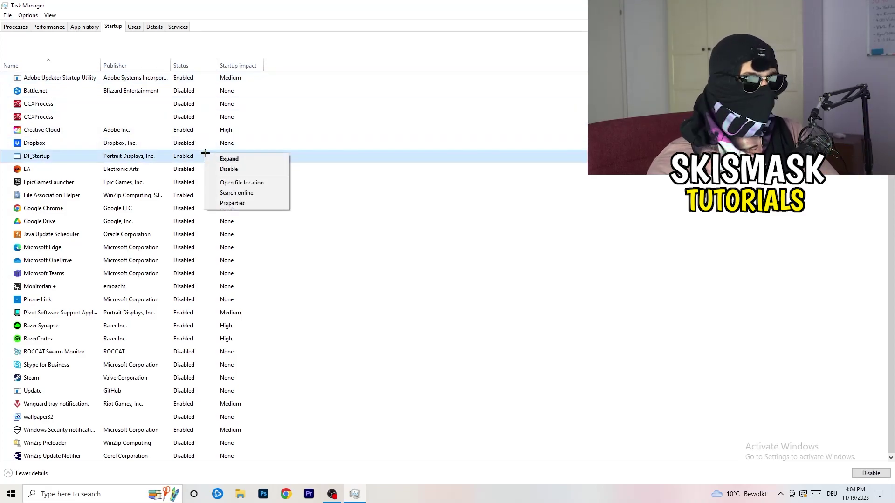
left_click(249, 161)
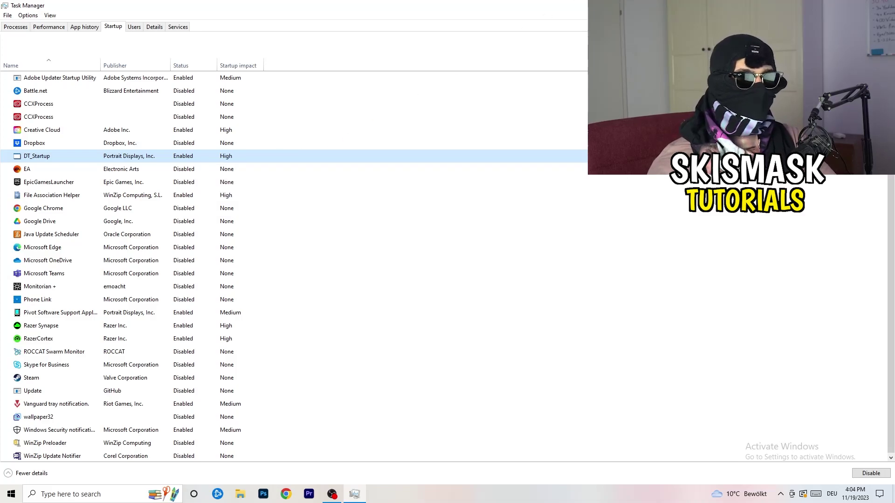
key("alt+F4")
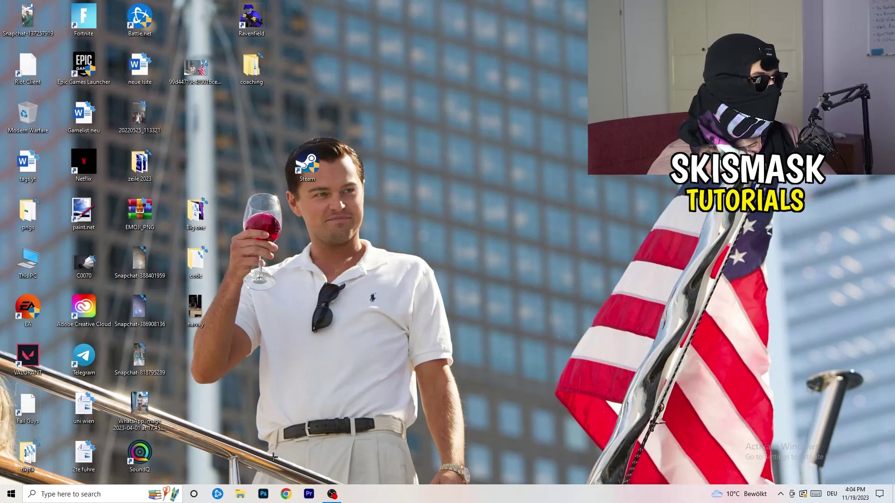
left_click(9, 497)
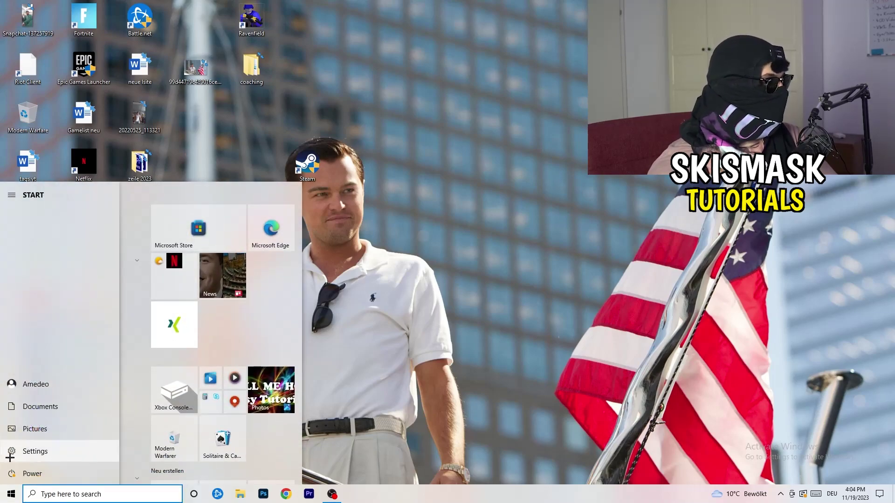
left_click(19, 452)
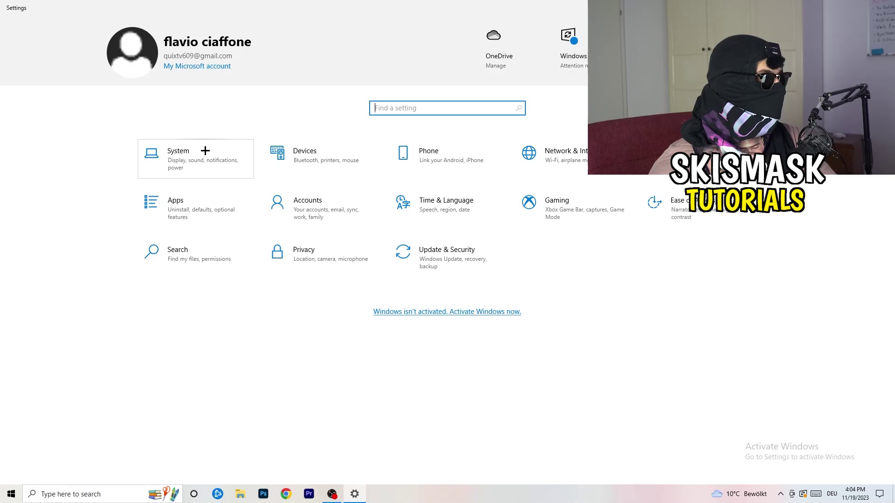
In System > Display, keep text and app scaling at 100% with 1920 × 1080 resolution.
left_click(211, 151)
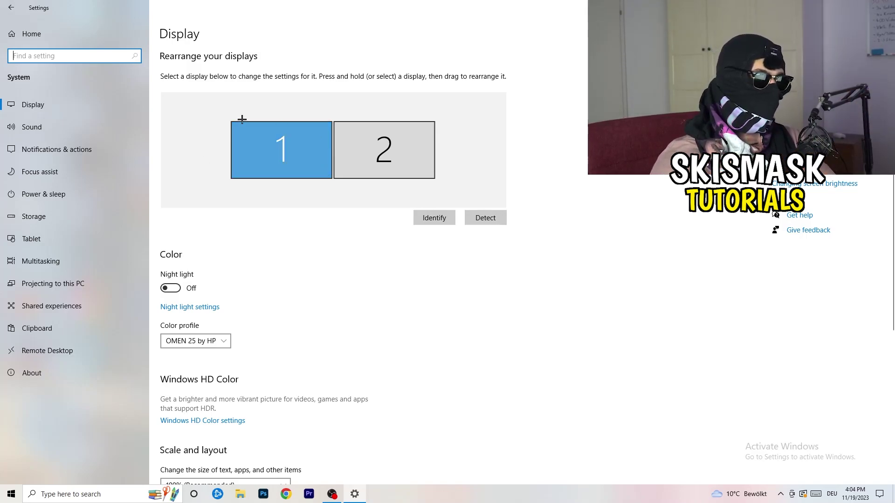
scroll(326, 170, "down", 4)
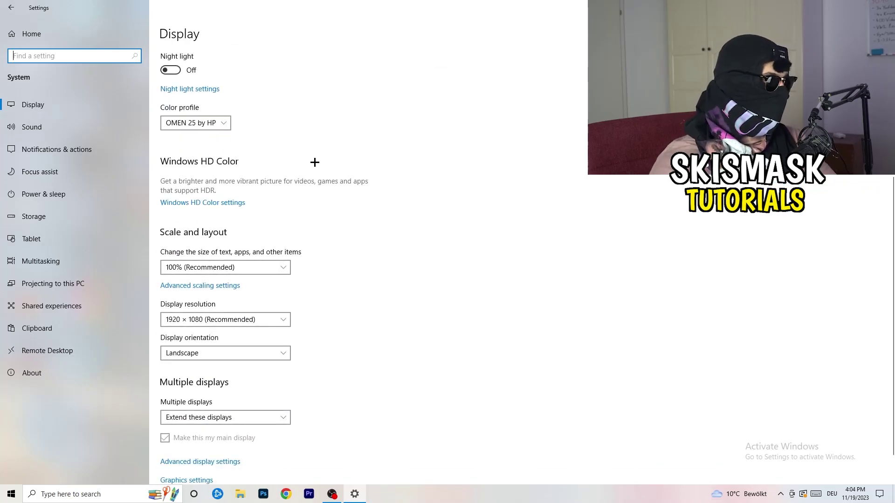
left_click(256, 272)
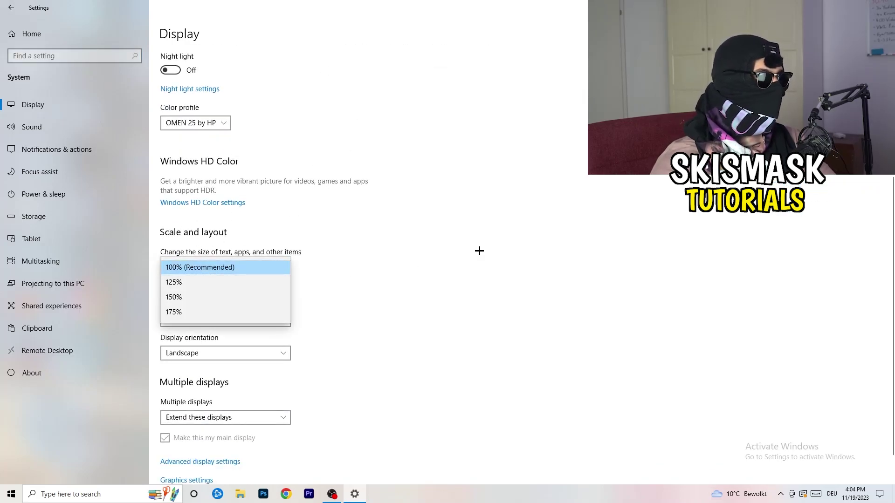
left_click(445, 248)
scroll(381, 257, "down", 2)
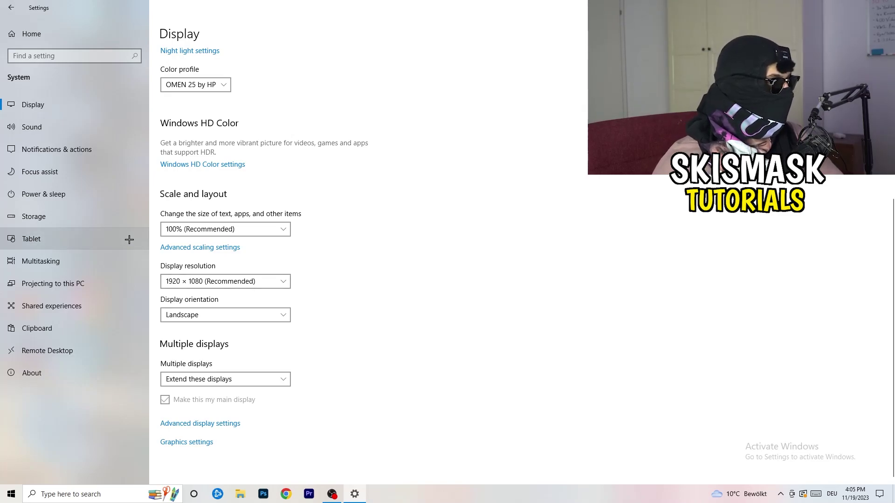
Review all power plans in Power Options with Balanced kept, then close the window.
left_click(56, 195)
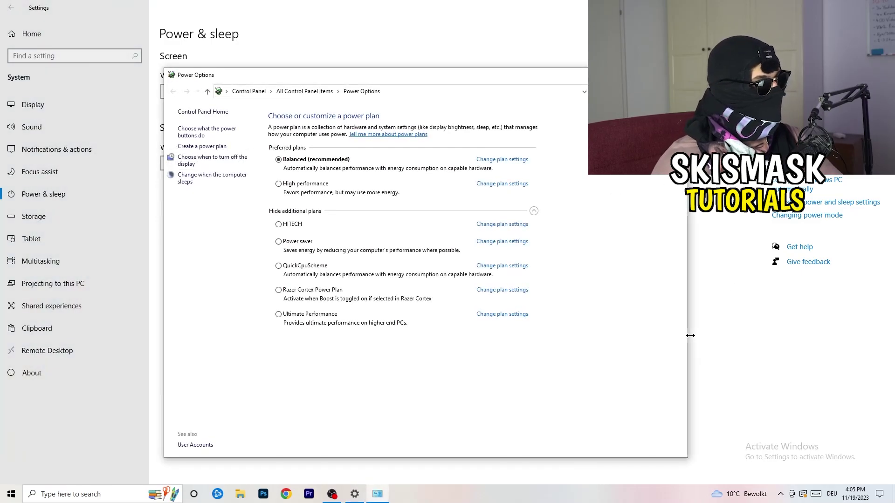
left_click(534, 212)
left_click(534, 211)
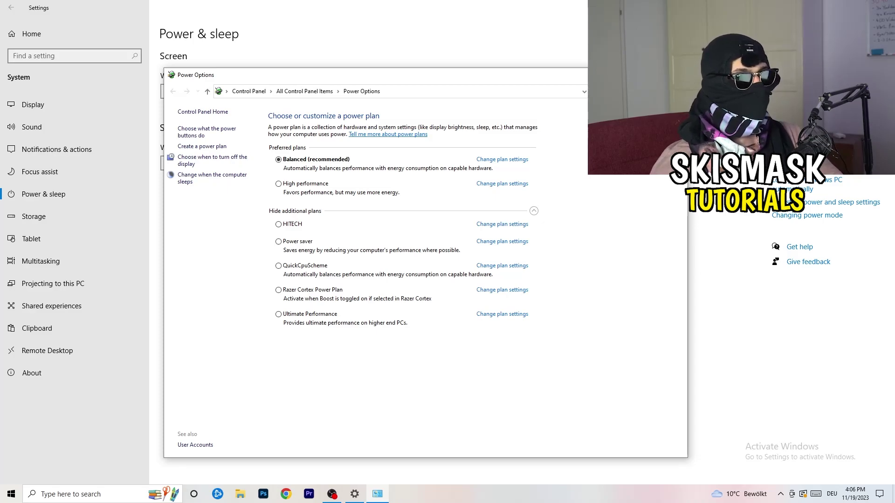
key("alt+F4")
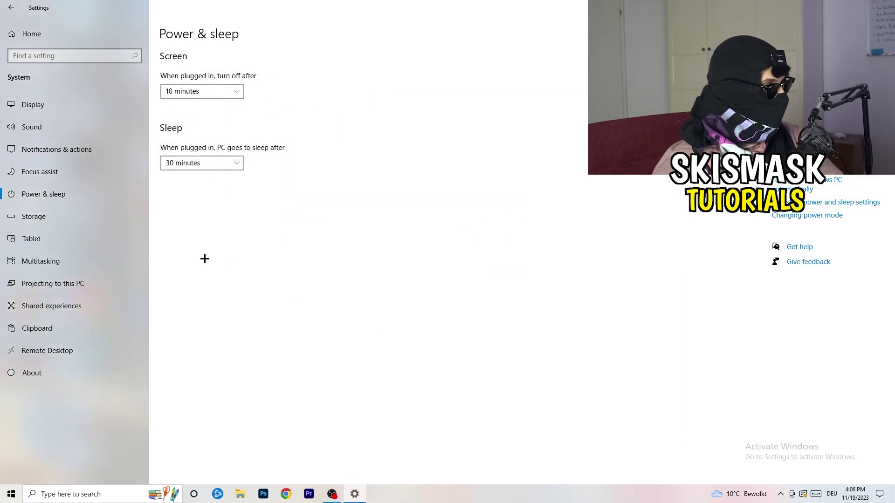
In Storage Sense settings, turn on deleting temporary files that apps aren't using.
left_click(62, 223)
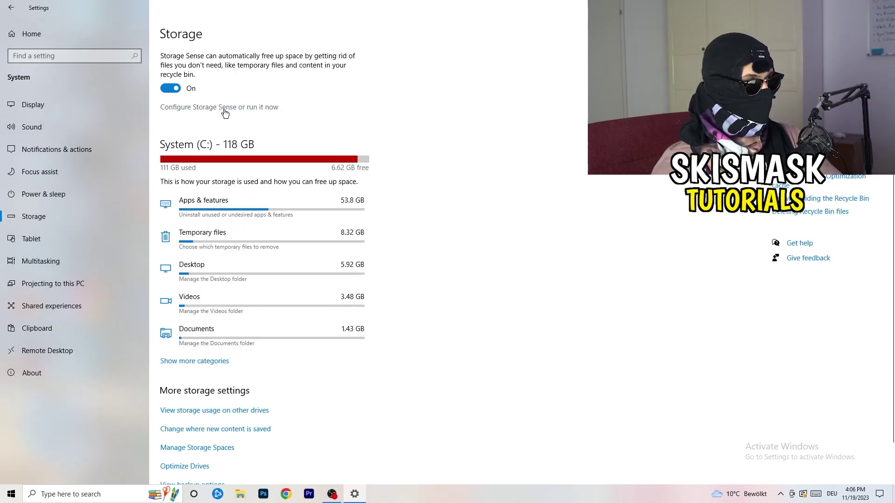
left_click(225, 108)
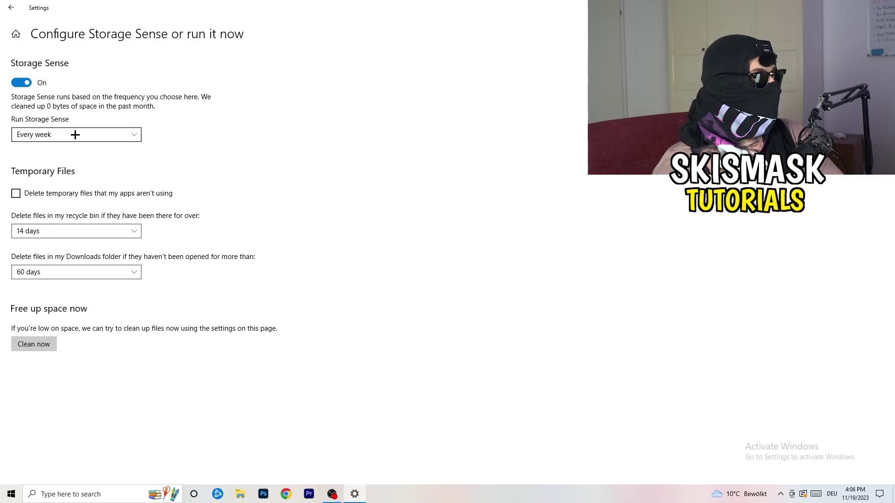
left_click(54, 194)
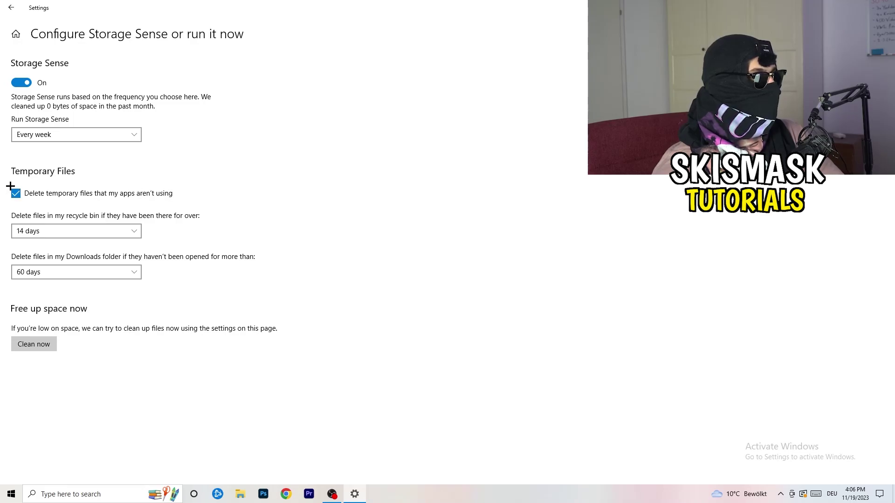
Keep recycle bin cleanup at 14 days and Downloads cleanup at 60 days, then return to Settings home.
left_click(68, 232)
left_click(309, 184)
left_click(129, 229)
left_click(399, 163)
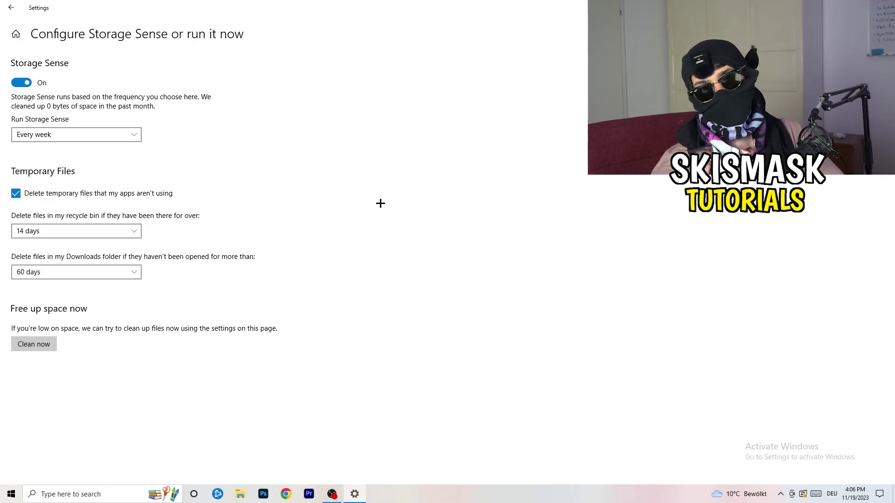
left_click(82, 273)
left_click(351, 213)
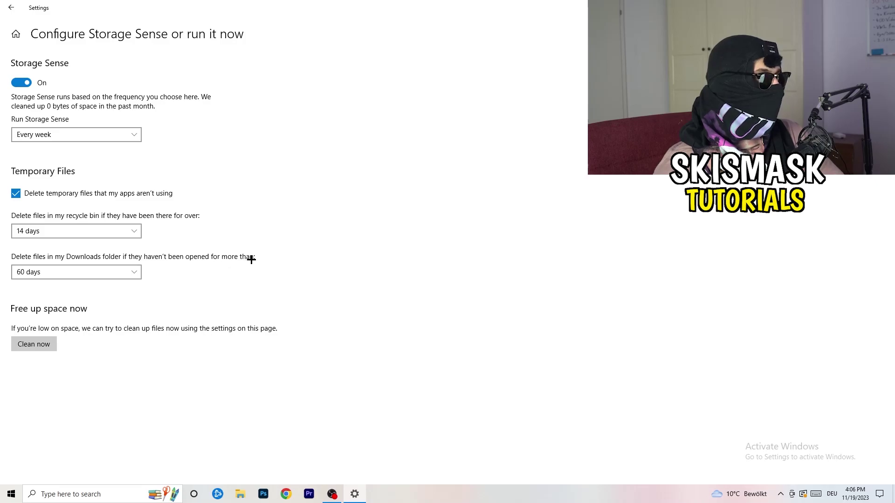
left_click(106, 274)
left_click(439, 227)
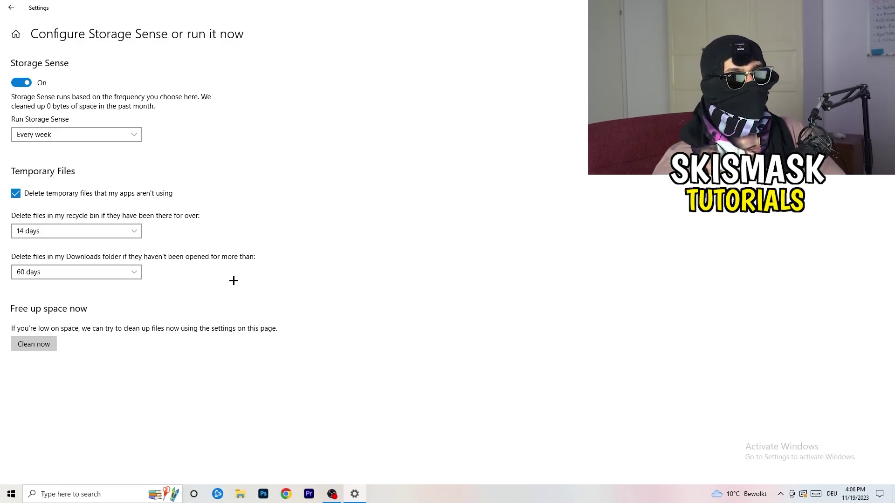
left_click(11, 8)
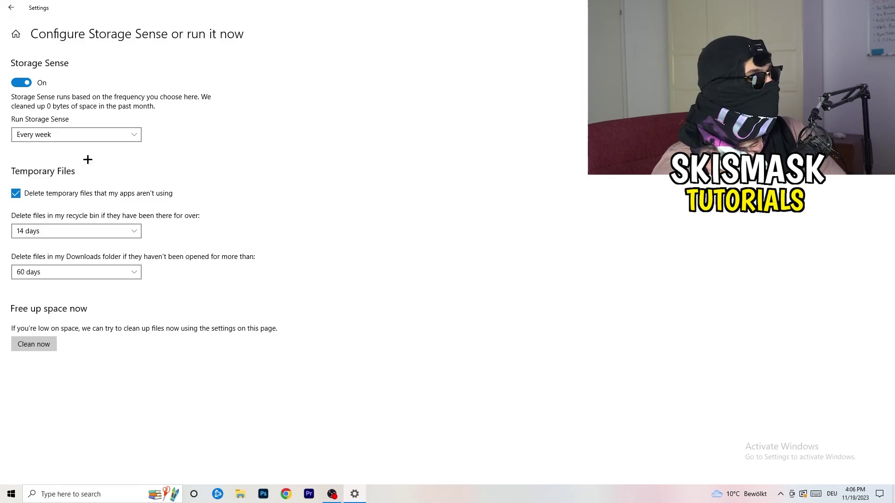
left_click(11, 8)
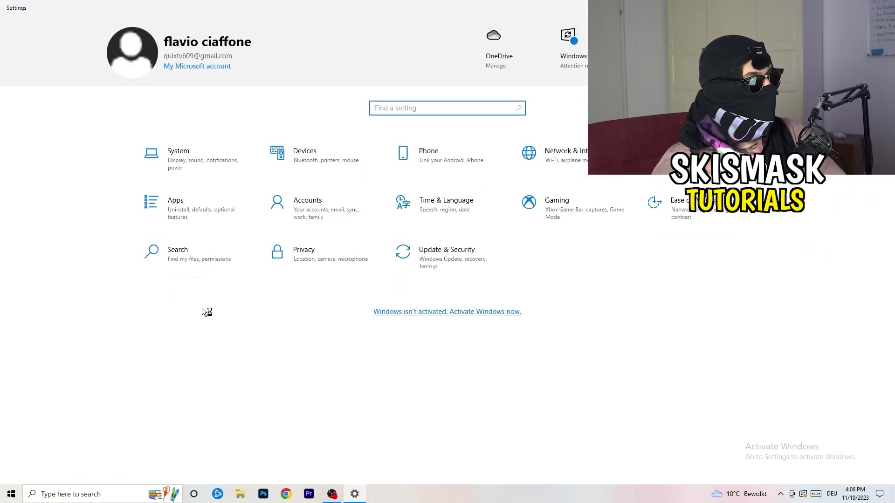
Open the Update & Security settings.
left_click(440, 262)
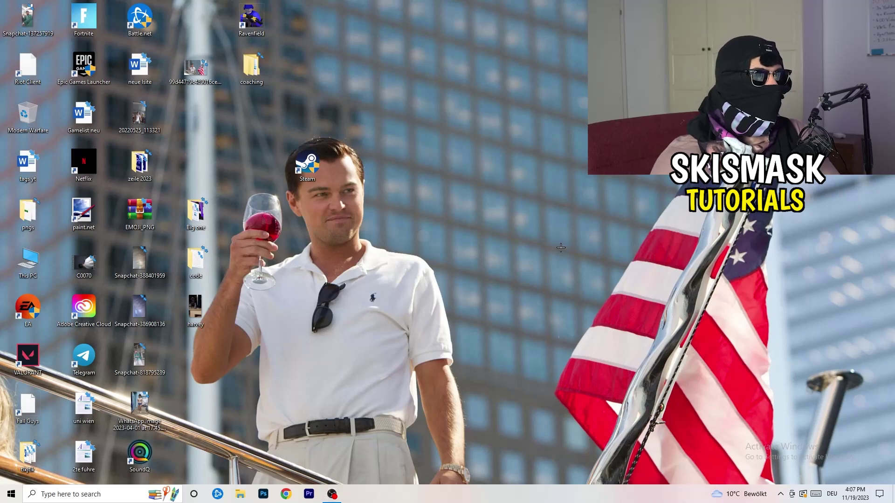
Launch the NVIDIA Control Panel from the desktop context menu.
right_click(542, 197)
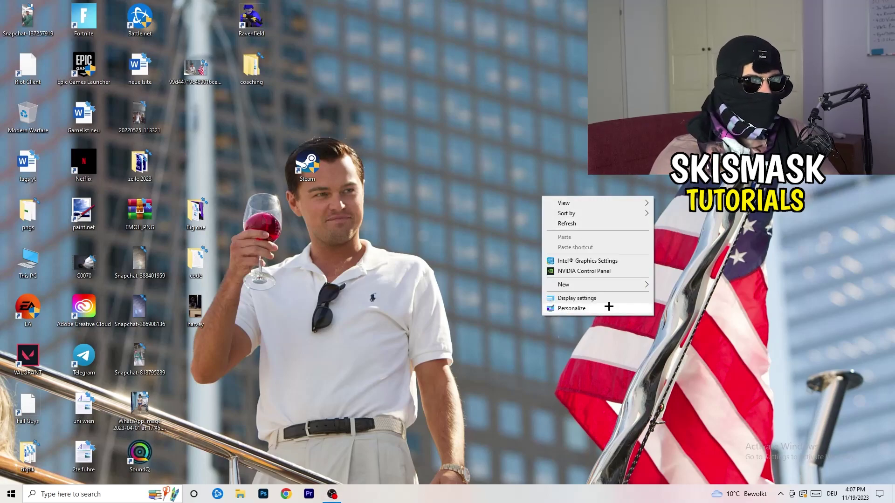
left_click(597, 273)
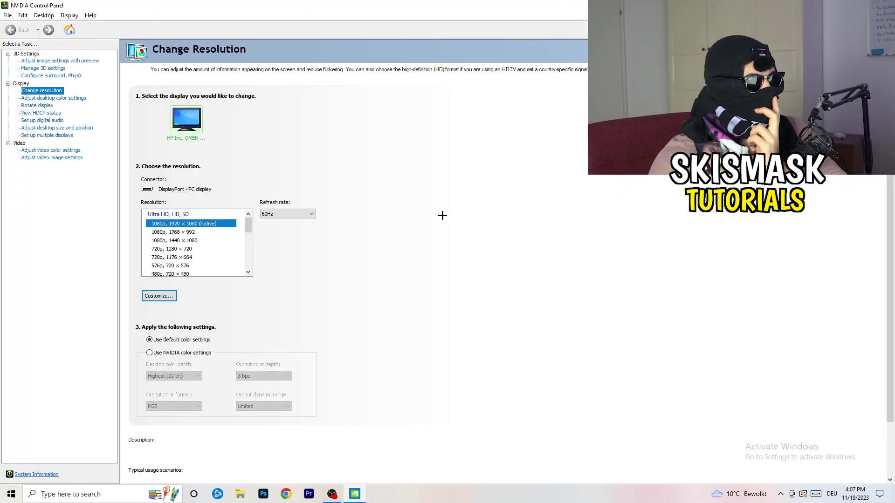
Leave 3D image settings on 'Let the 3D application decide' and close NVIDIA Control Panel.
mouse_move(222, 232)
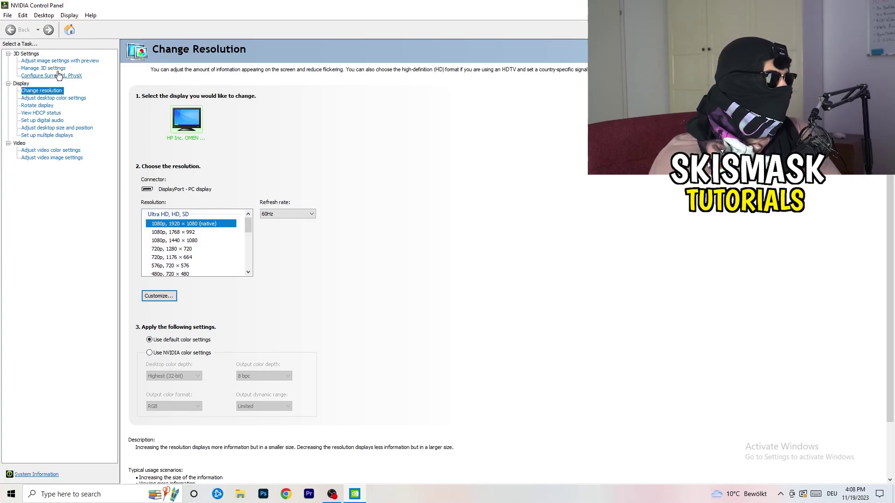
left_click(48, 62)
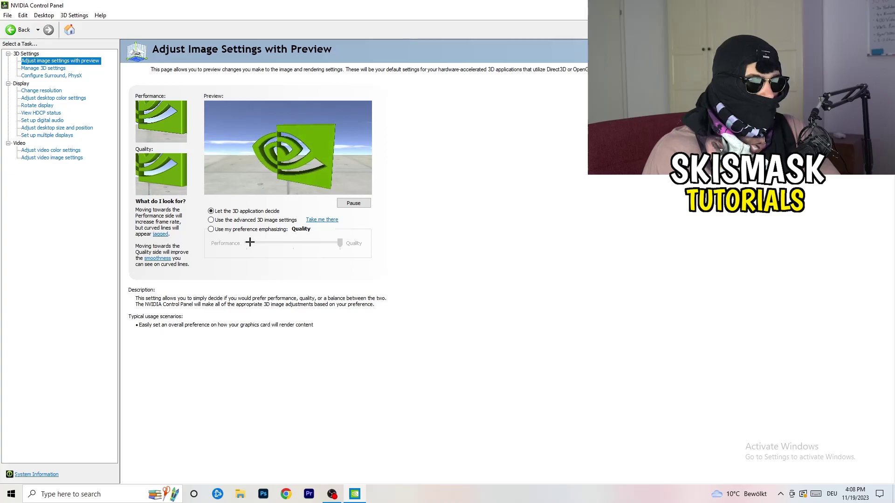
key("alt+F4")
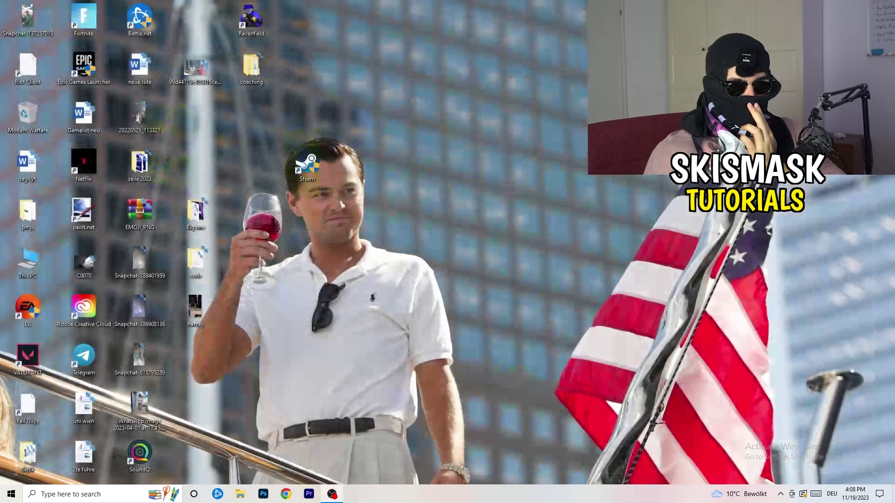